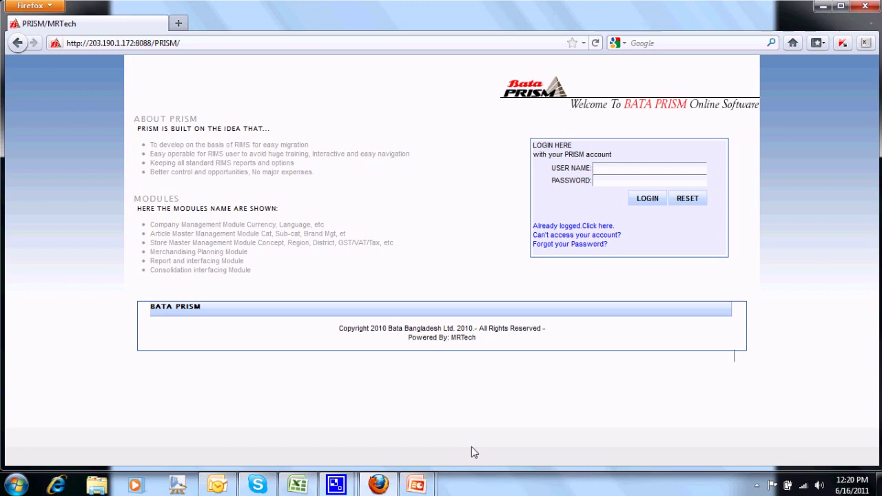
- Log in to PRISM with the remembered user name and expand the Merchandising Planning modules
click(619, 176)
text(rk)
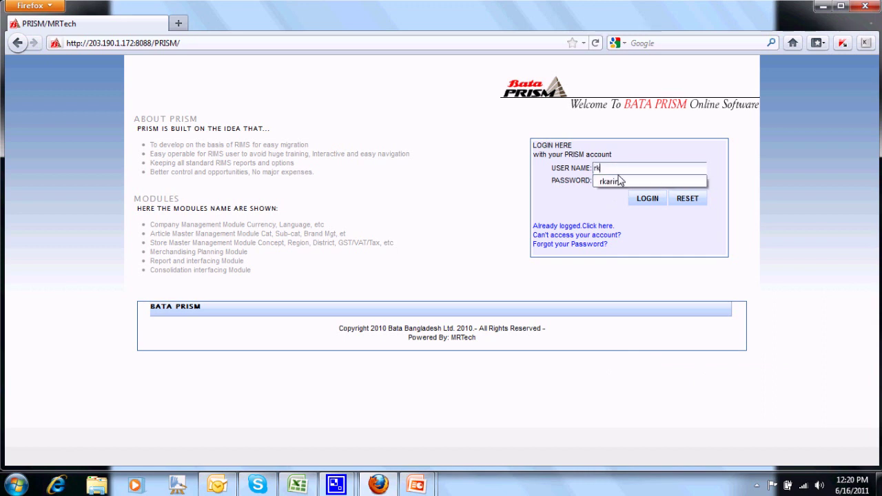
click(609, 182)
click(645, 201)
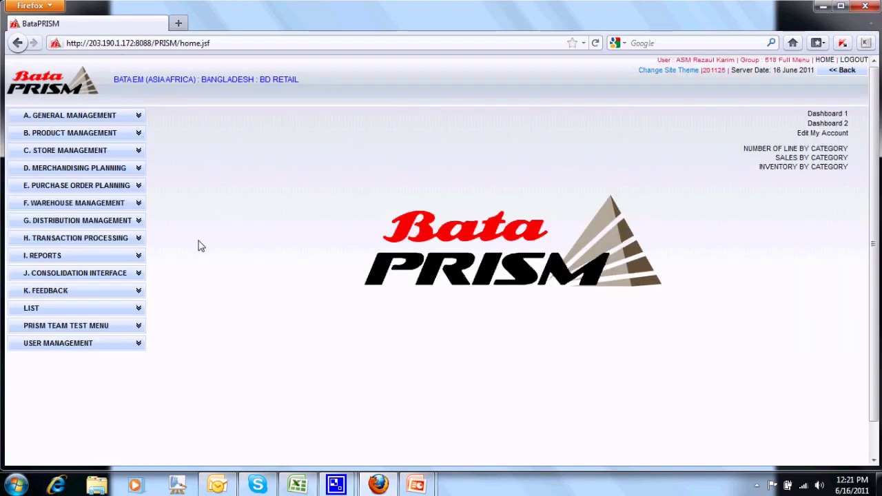
click(94, 171)
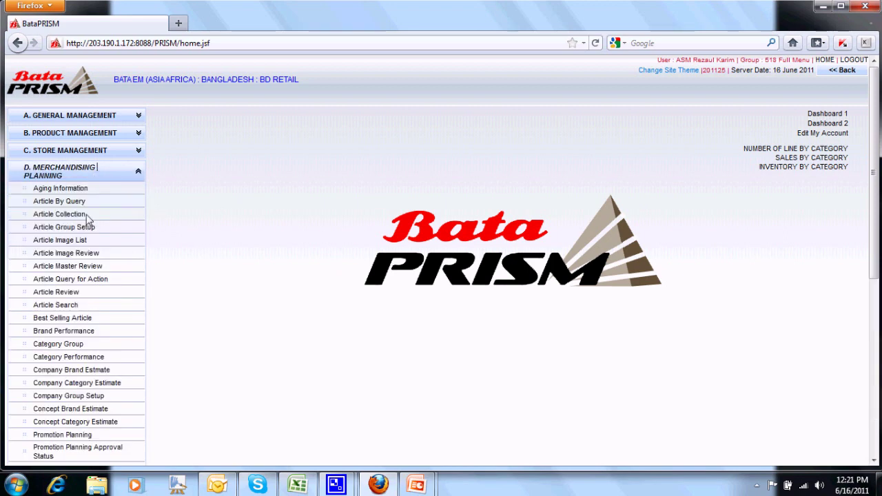
- Open the empty Article Search form under Merchandising Planning
click(75, 307)
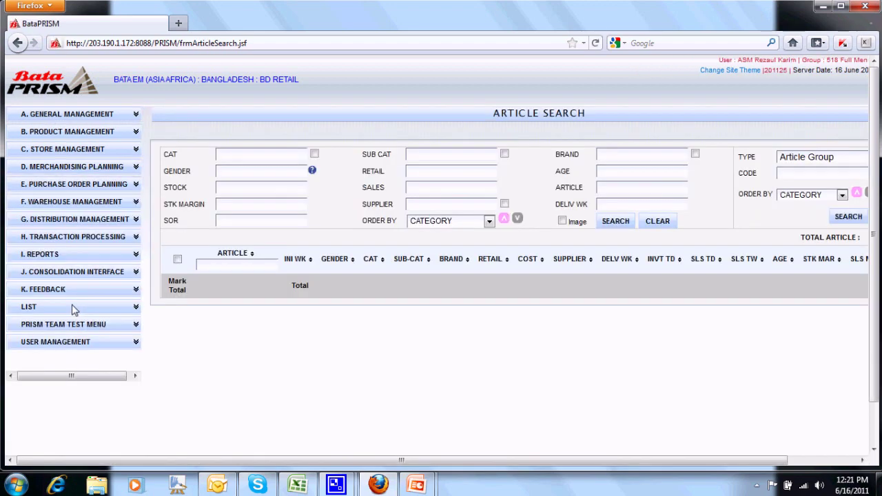
drag(103, 459, 233, 462)
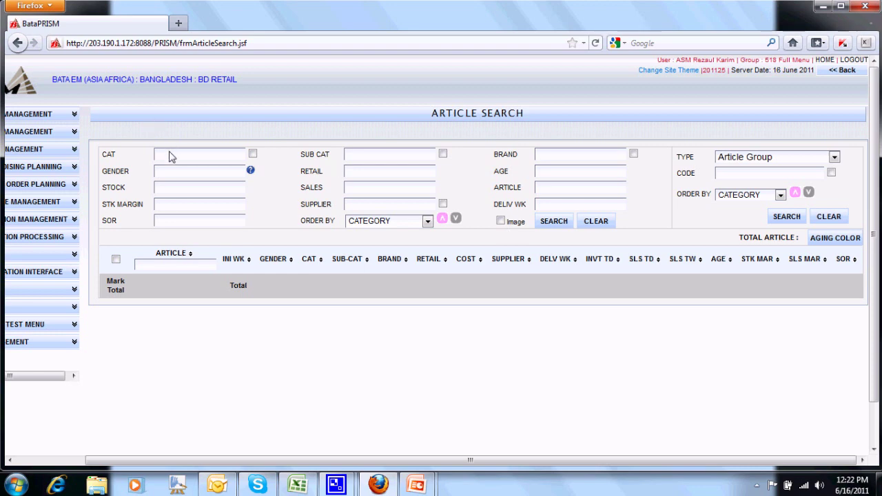
- Set the category filter to 02 – Men's Dress only
text(02)
click(253, 154)
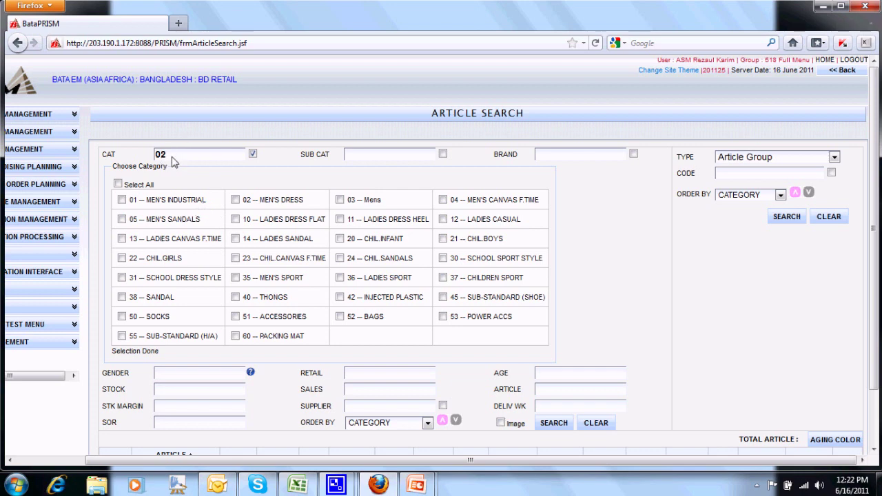
text(-03,14)
key(BackSpace)
key(BackSpace)
key(BackSpace)
key(BackSpace)
key(BackSpace)
key(BackSpace)
key(BackSpace)
key(BackSpace)
click(235, 200)
click(124, 351)
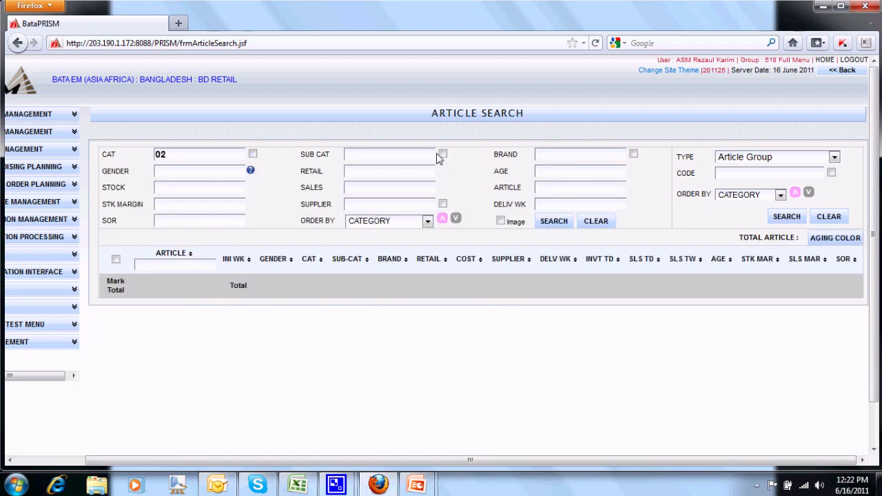
- Set the sub-category filter to Fashion, Lace, Pump, Moccasin, Hushpuppies and Ambassador (02,04,06,08,10,12)
click(417, 160)
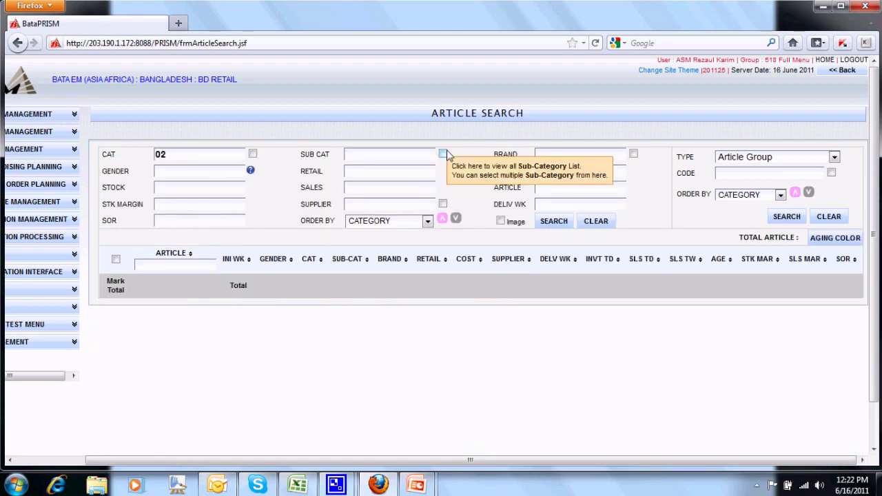
click(444, 156)
click(443, 154)
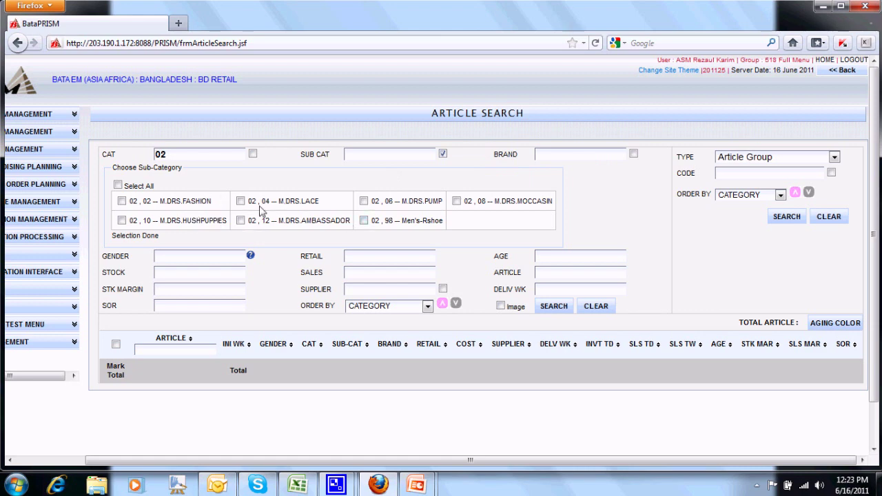
click(240, 202)
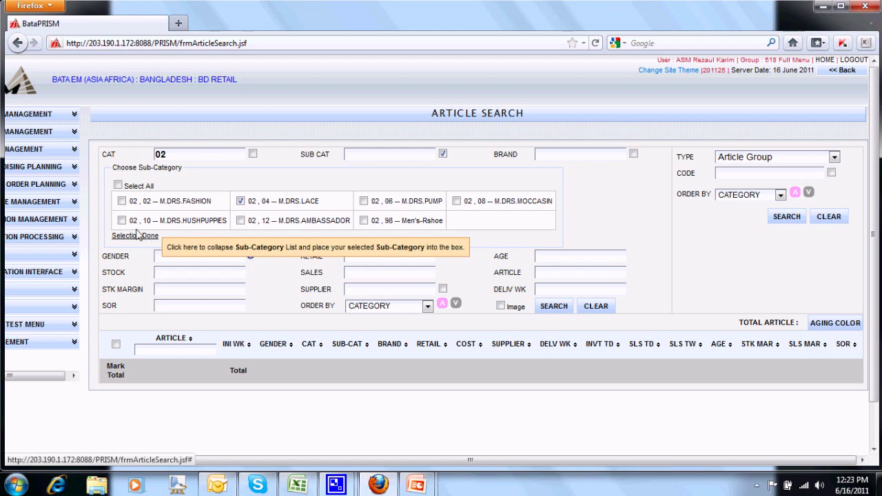
click(122, 202)
click(123, 222)
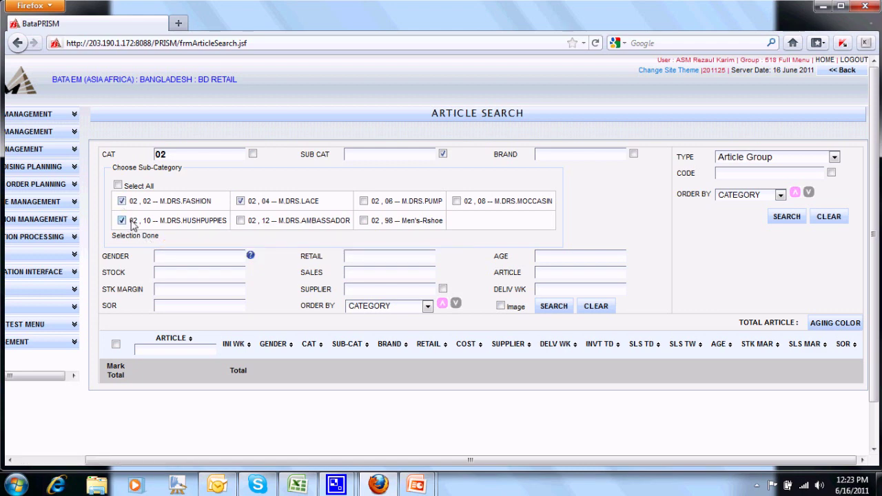
click(241, 222)
click(364, 201)
click(457, 202)
click(208, 219)
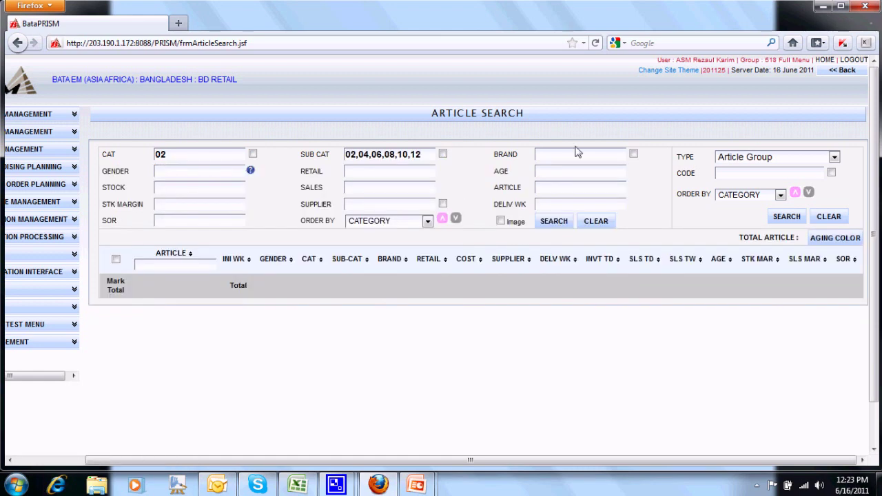
- Set the brand filter to U – Hush Papies
click(634, 155)
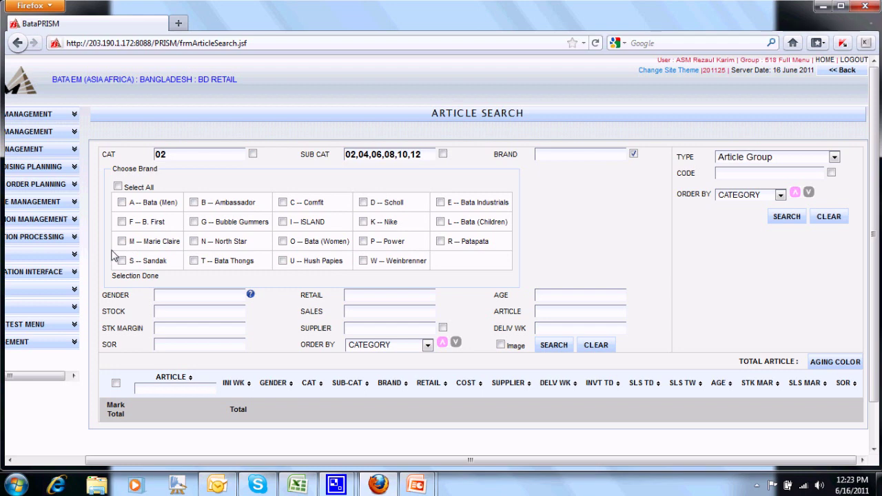
click(283, 262)
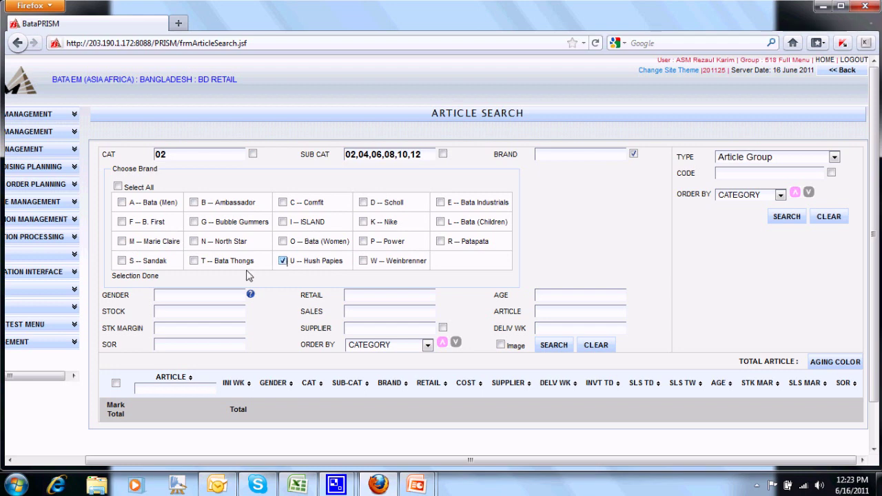
click(140, 276)
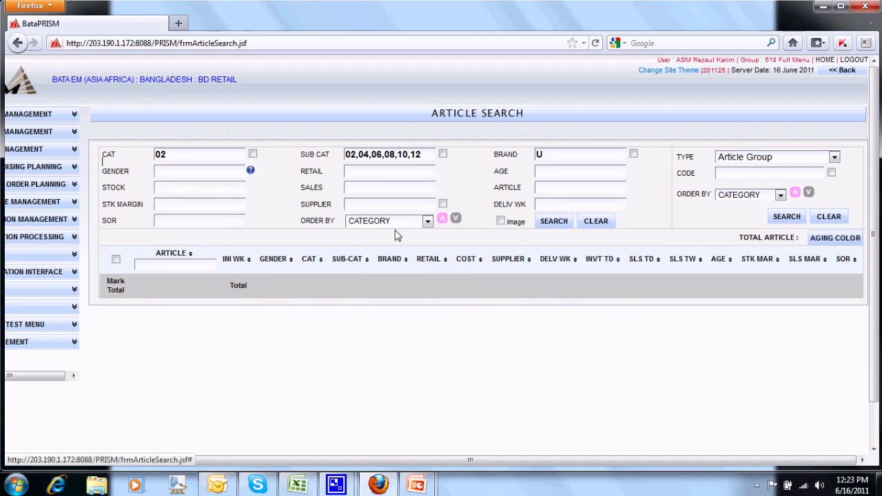
- Clear the retail price range and filter stock <>0, stock margin >45 and SOR >50
click(251, 171)
text(5000-6000)
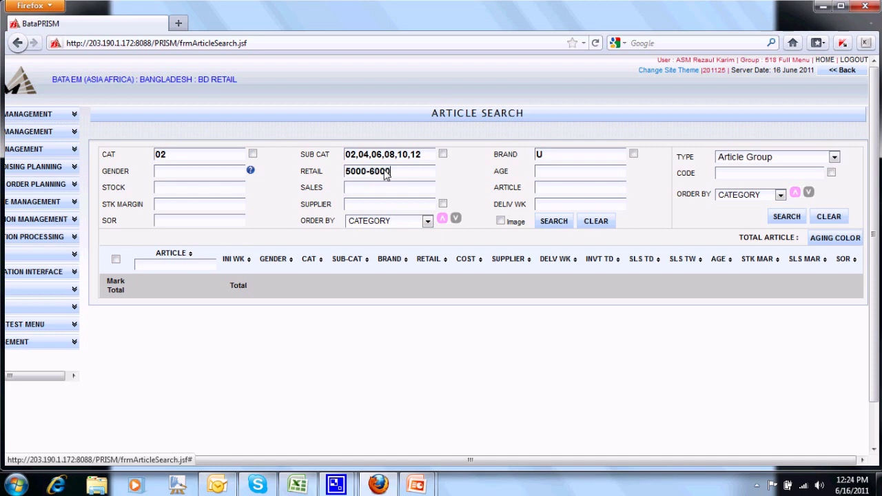
key(BackSpace)
key(BackSpace)
key(BackSpace)
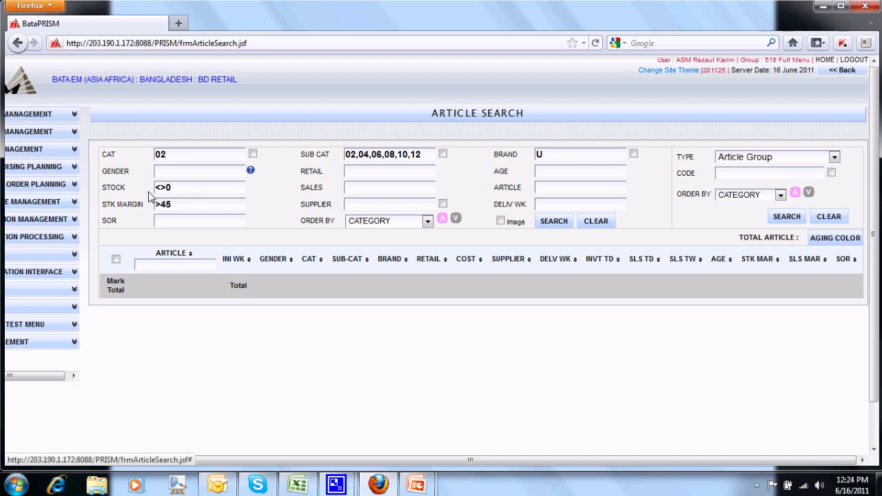
click(174, 191)
- Order results by SALES TD descending, dismiss the supplier list, and run the search
click(428, 222)
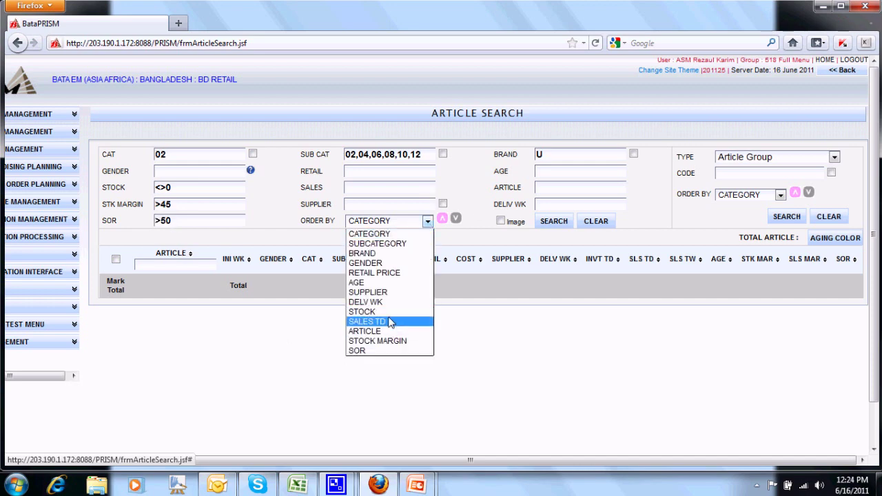
click(391, 322)
click(457, 220)
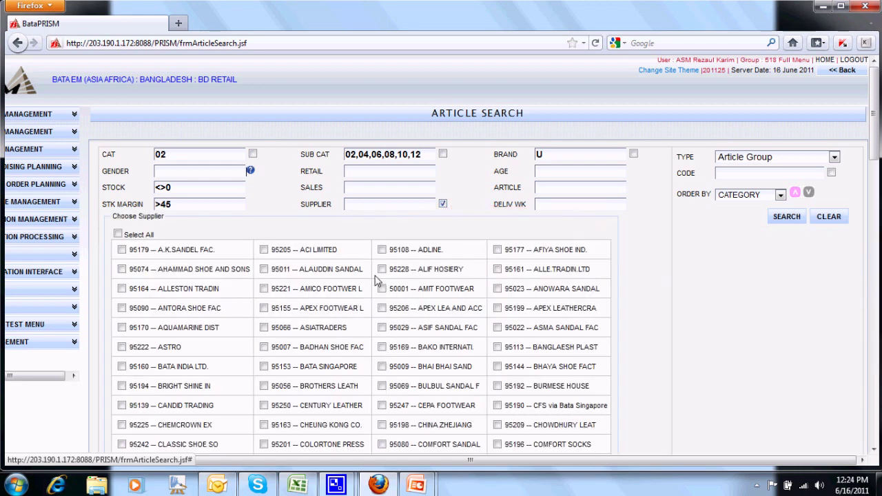
click(443, 204)
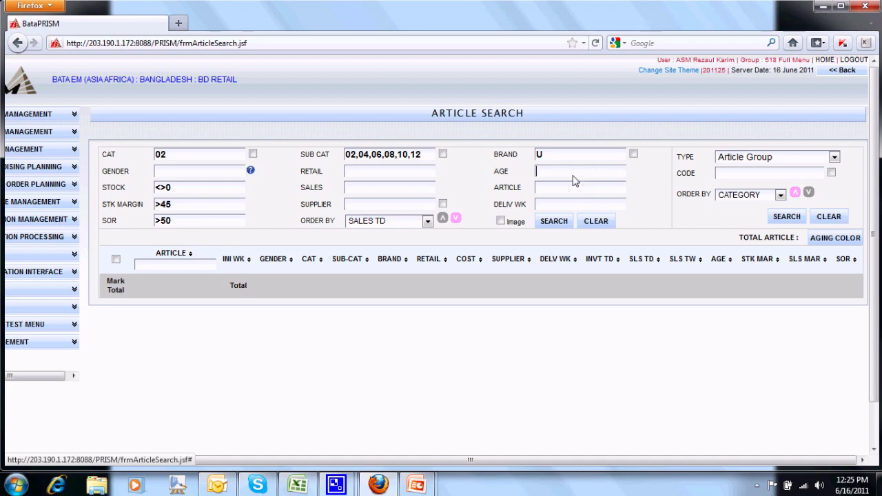
click(552, 224)
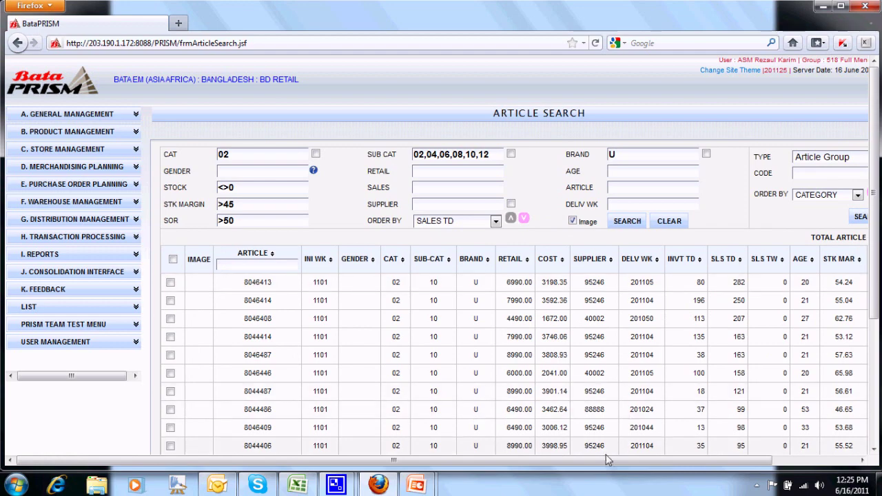
- Scroll through the 18 results to the Total row of 888 inventory and 2114 sales
scroll(344, 459, right, 2)
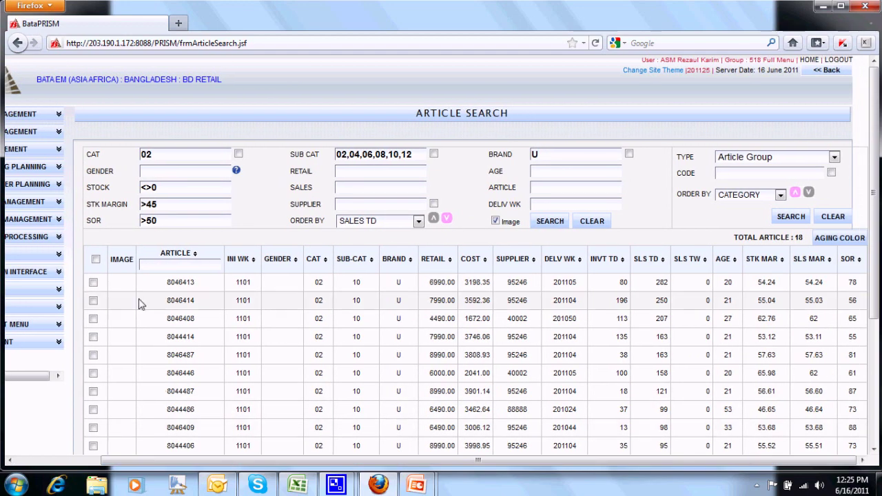
scroll(877, 128, down, 5)
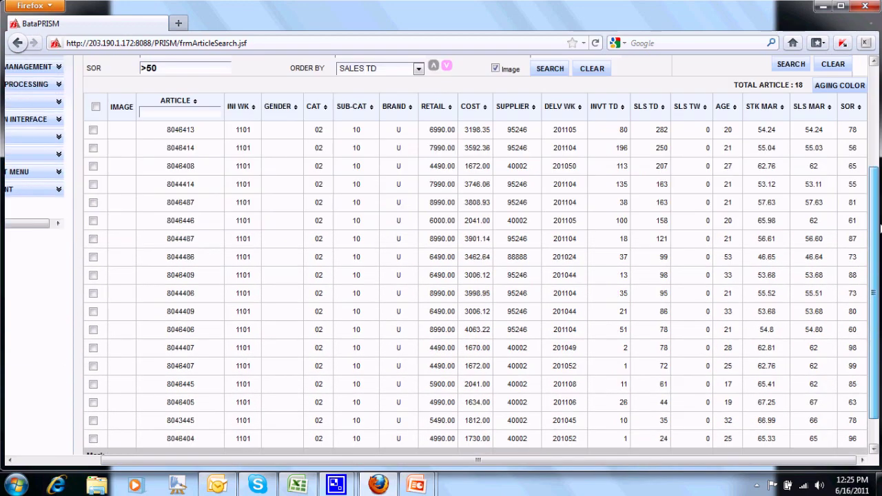
scroll(874, 200, up, 1)
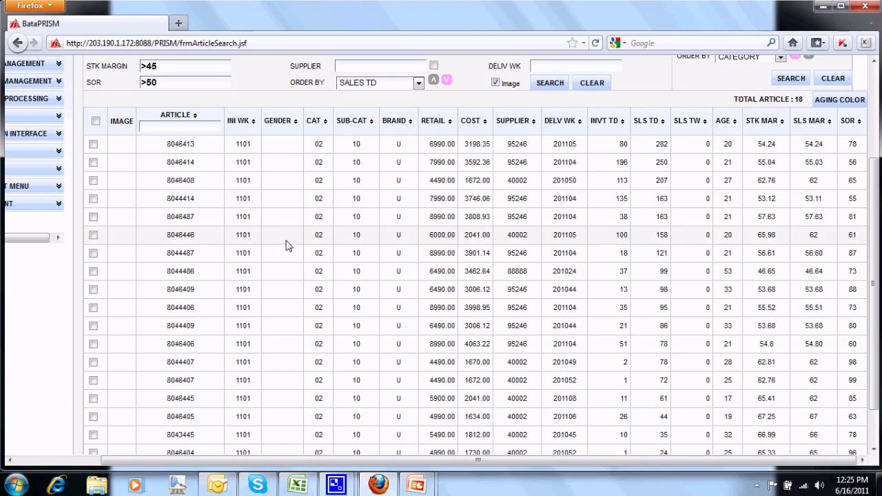
scroll(874, 289, down, 1)
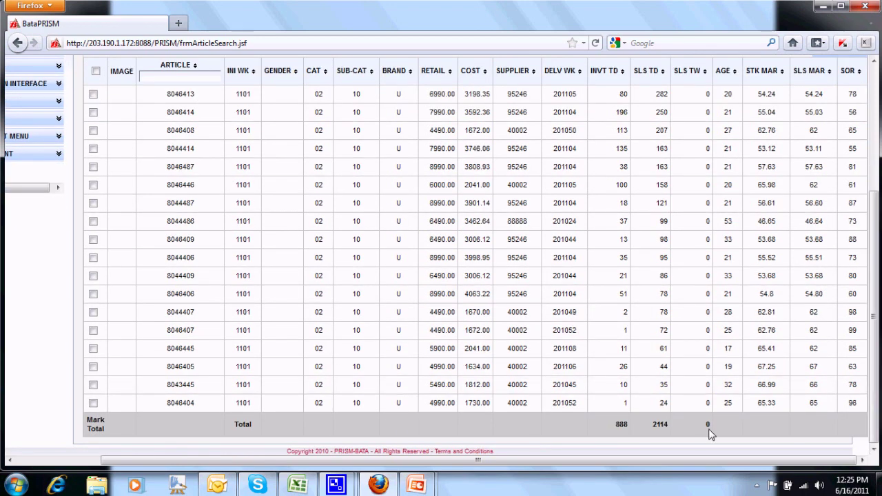
- Mark articles 8046446, 8044487, 8044407 and 8046445 and total them: 131 inventory, 418 sales
click(93, 185)
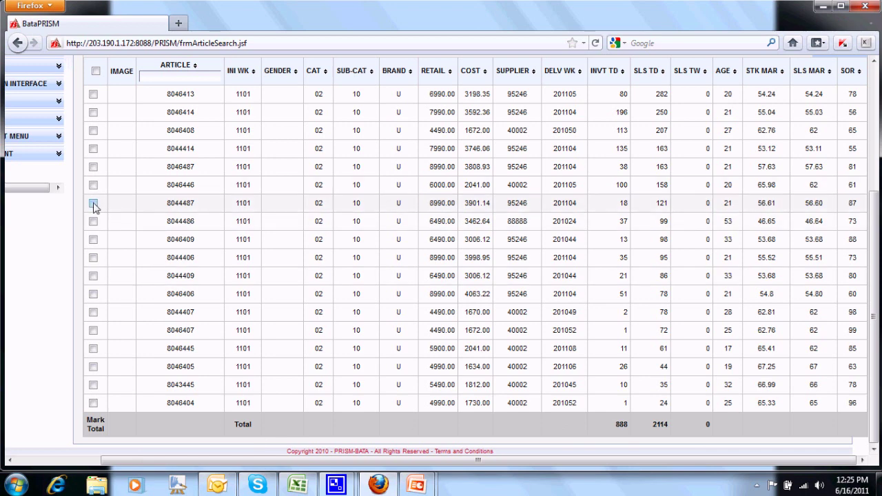
click(94, 203)
click(93, 311)
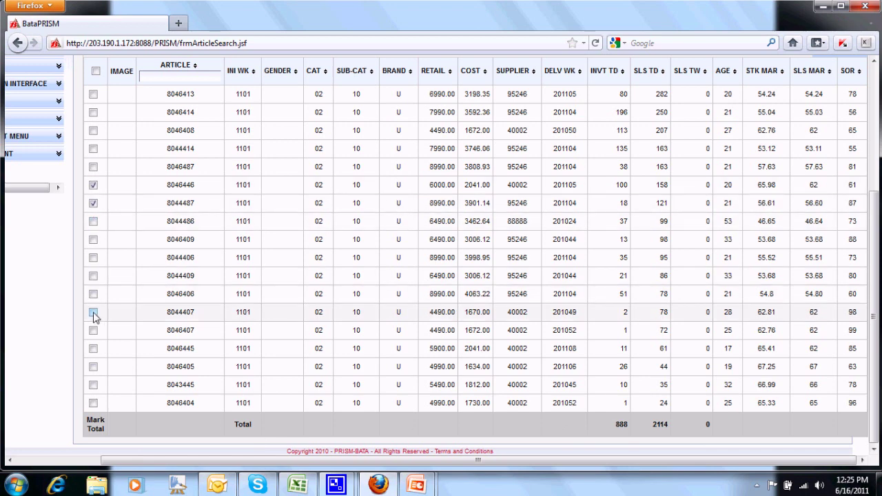
click(93, 348)
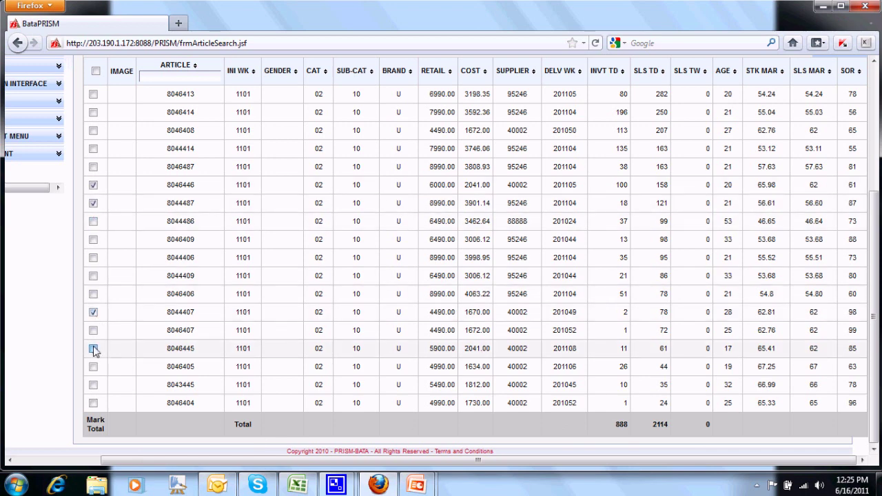
click(94, 428)
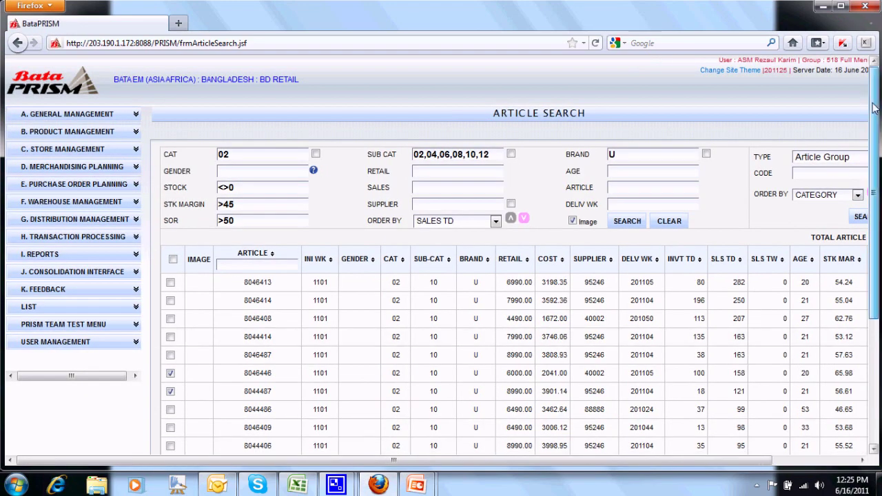
drag(874, 193, 873, 316)
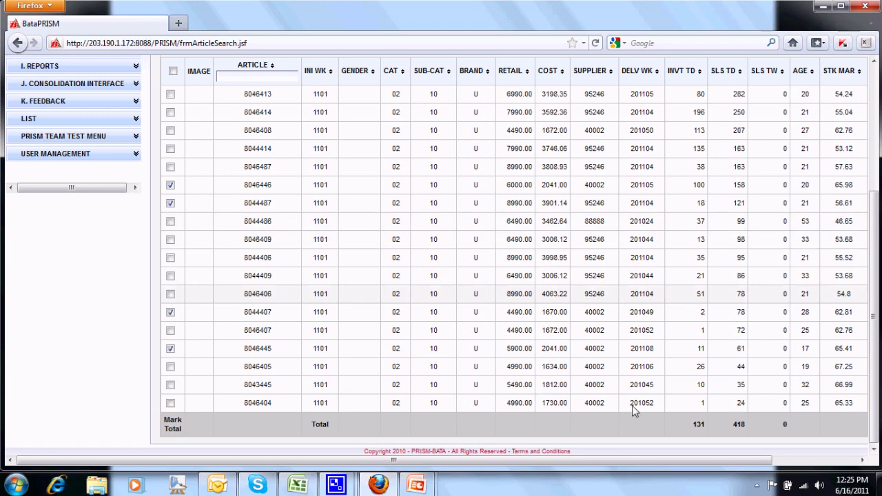
drag(613, 459, 696, 459)
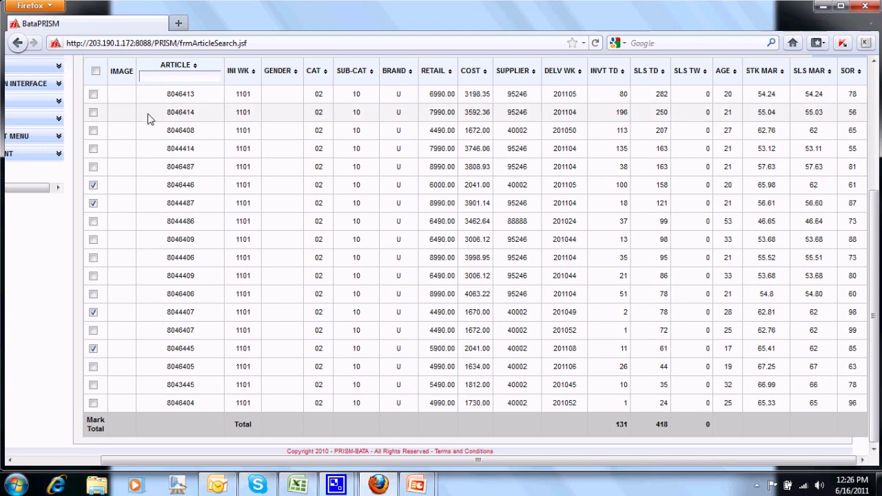
click(174, 77)
- Clear the article number filter and open the detail page of article 8046414
key(BackSpace)
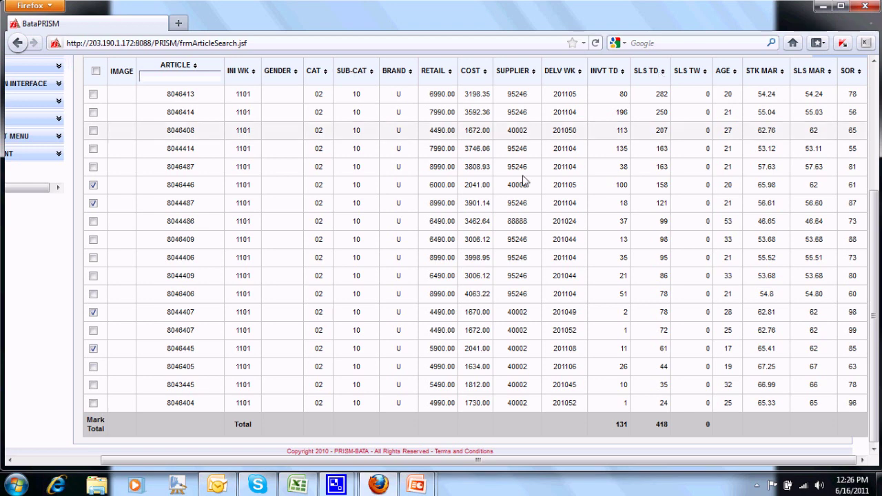
drag(873, 220, 867, 169)
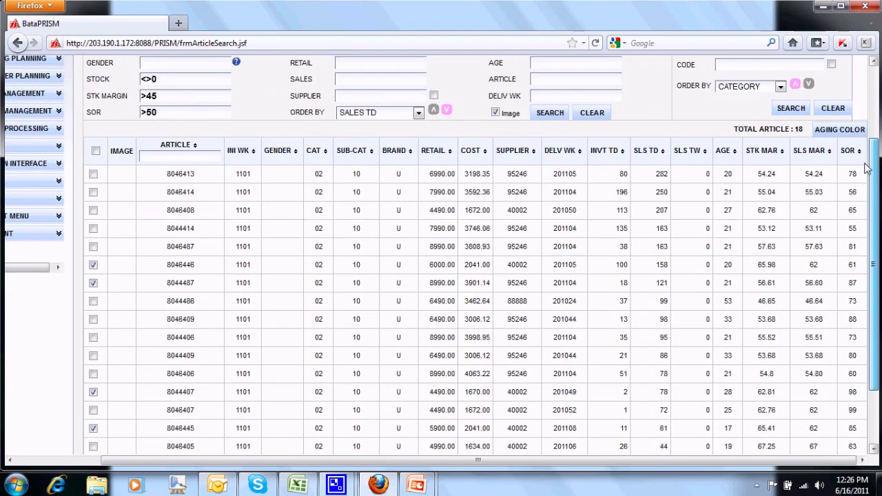
click(184, 196)
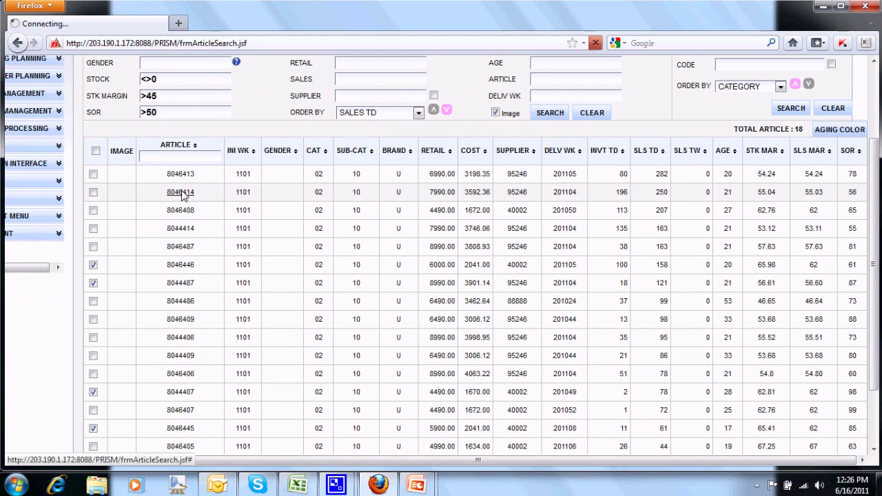